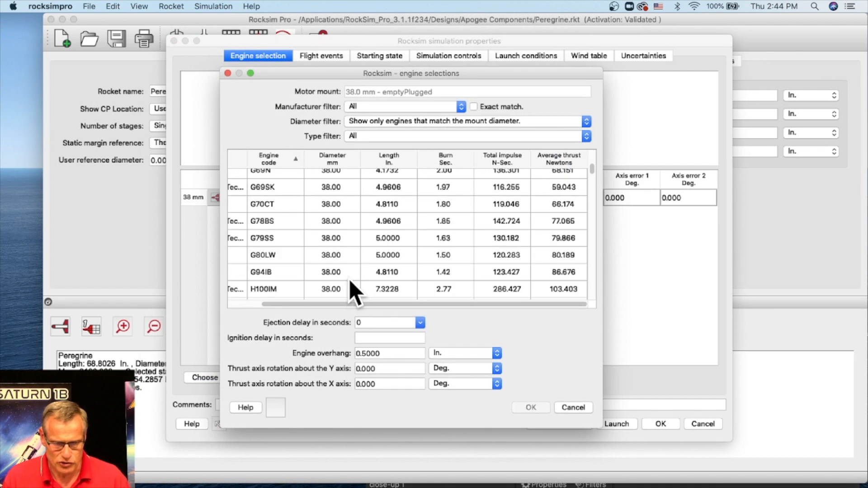
Load the Aerotech H148R engine into the 38 mm mount with the ejection delay set to Plugged.
scroll(262, 299, left, 3)
scroll(298, 285, down, 3)
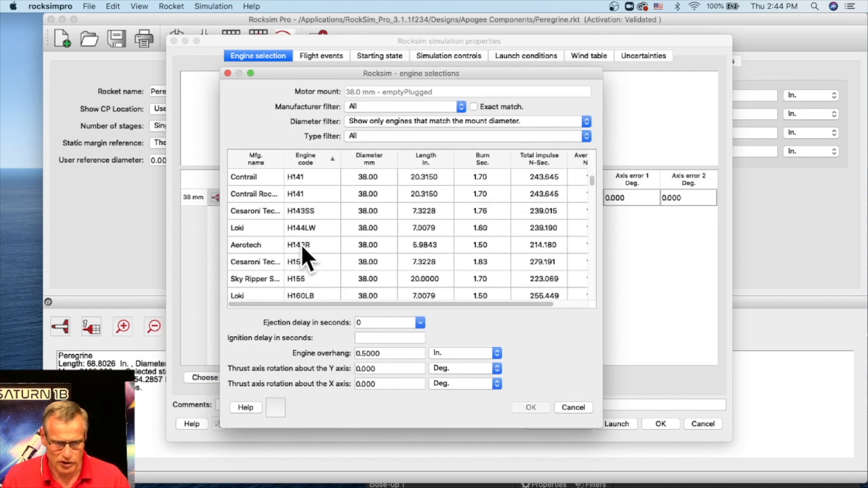
click(302, 245)
click(419, 324)
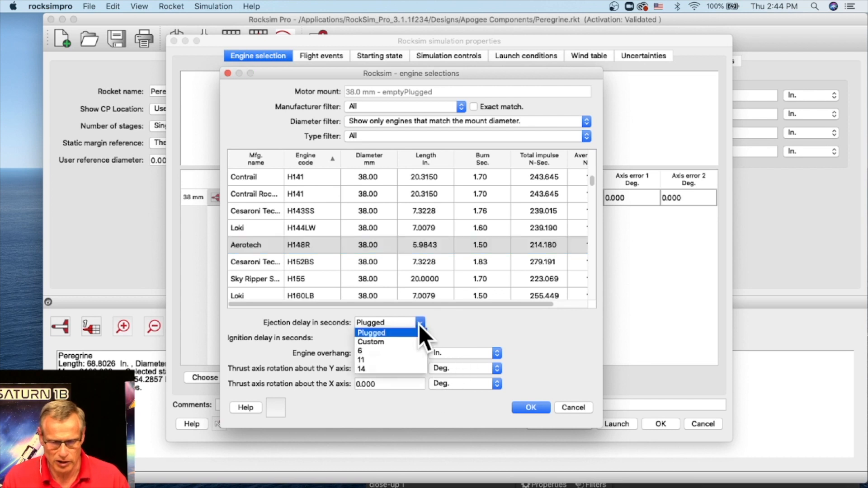
click(373, 370)
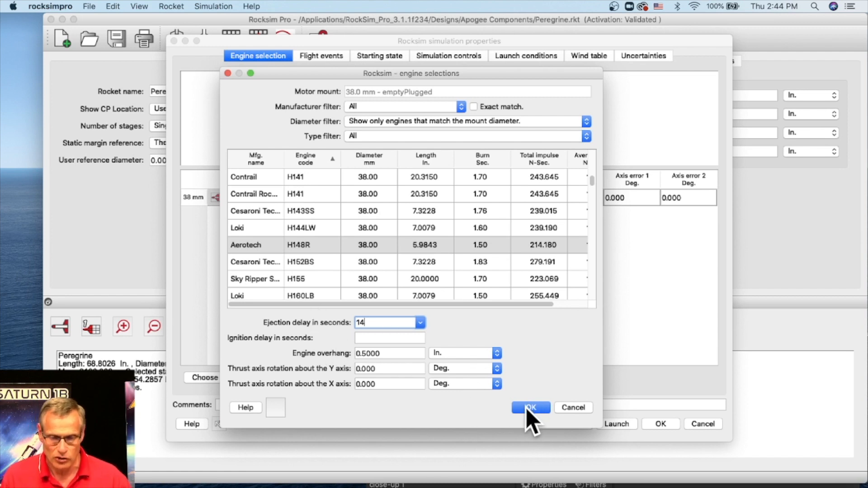
click(420, 322)
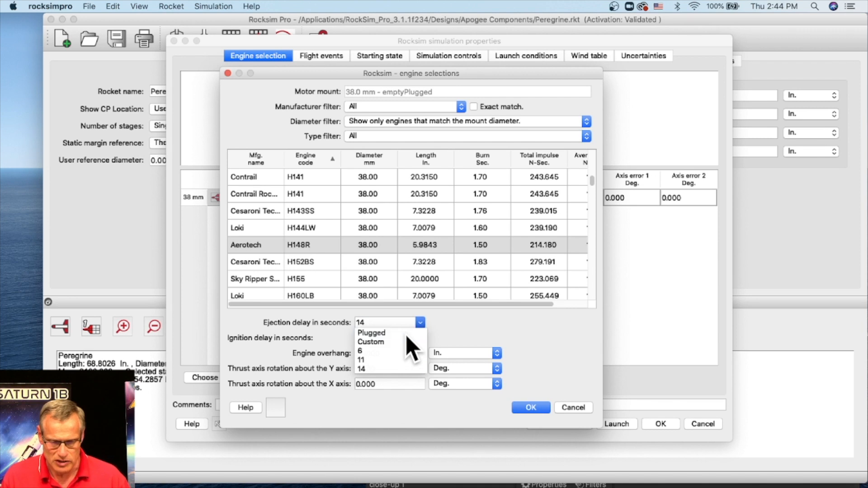
click(406, 334)
click(532, 408)
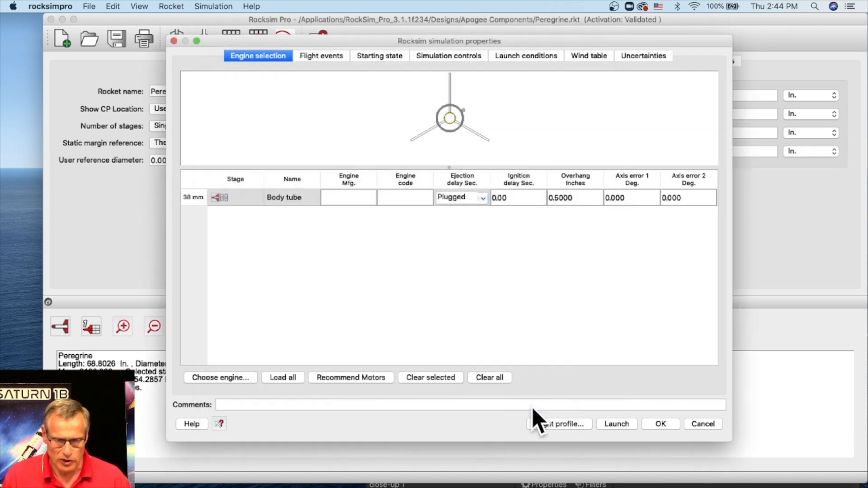
In the flight events, set the device named Parachute to deploy at Apogee.
click(311, 56)
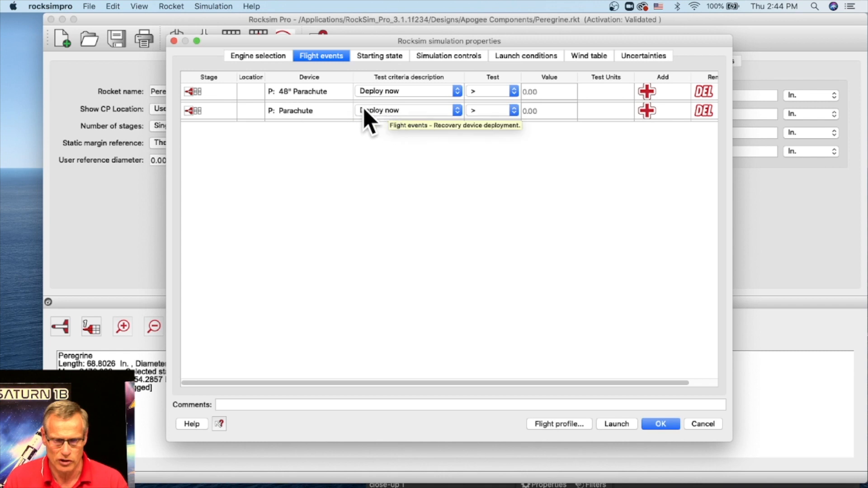
click(401, 109)
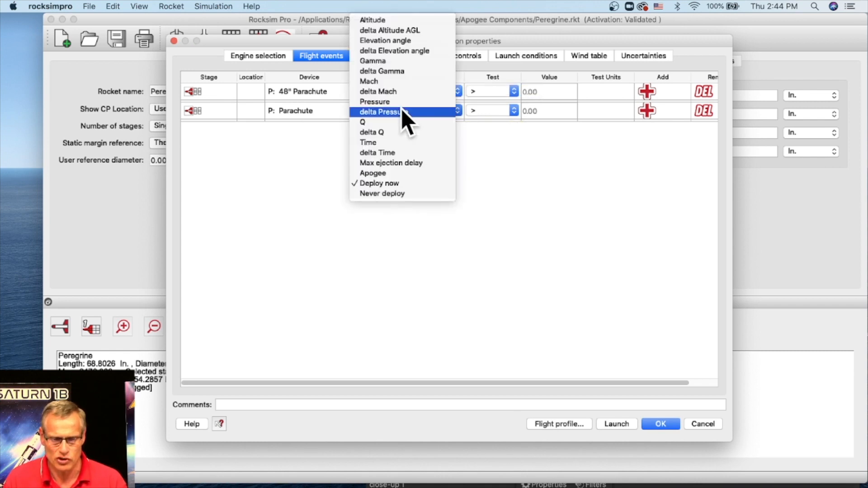
click(380, 173)
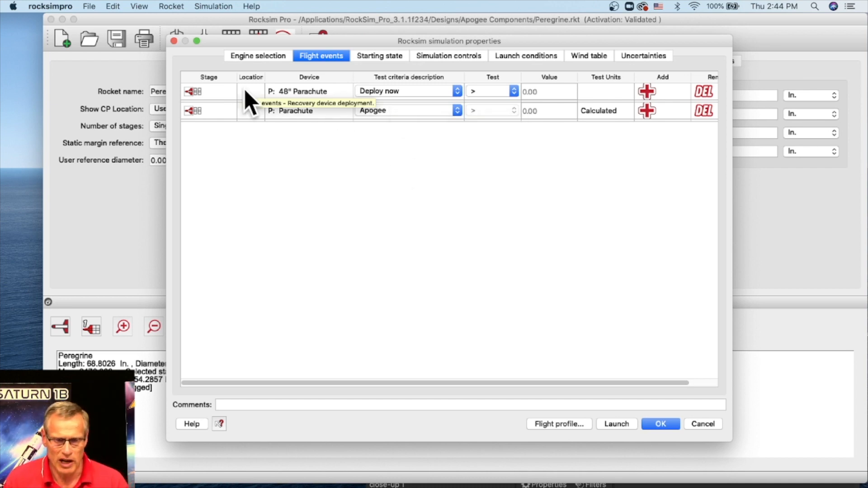
Set the 48" Parachute to deploy on the Altitude criterion, greater than 600 feet.
click(381, 93)
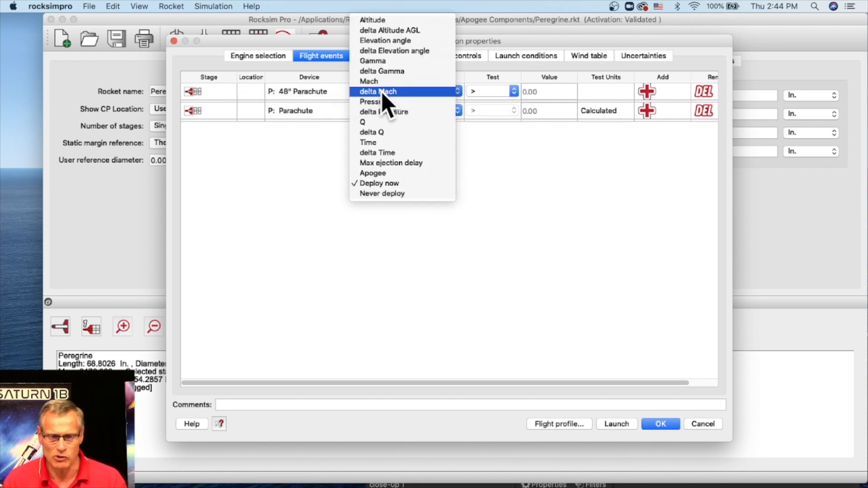
click(373, 19)
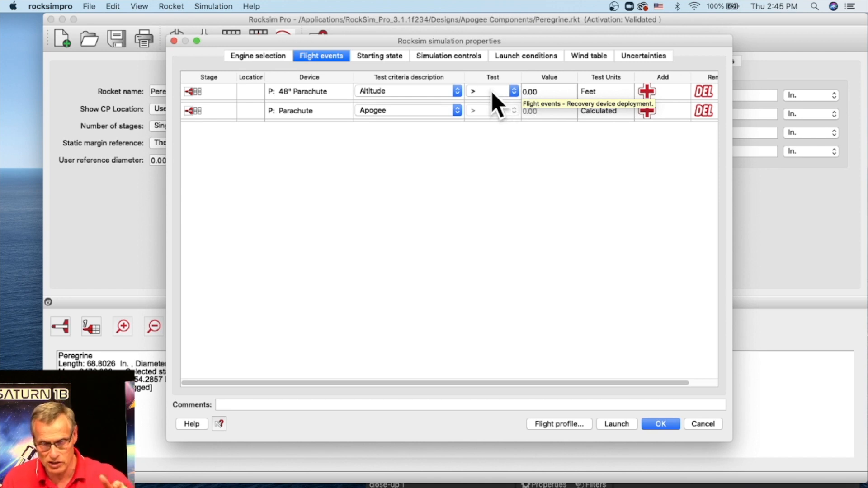
click(549, 90)
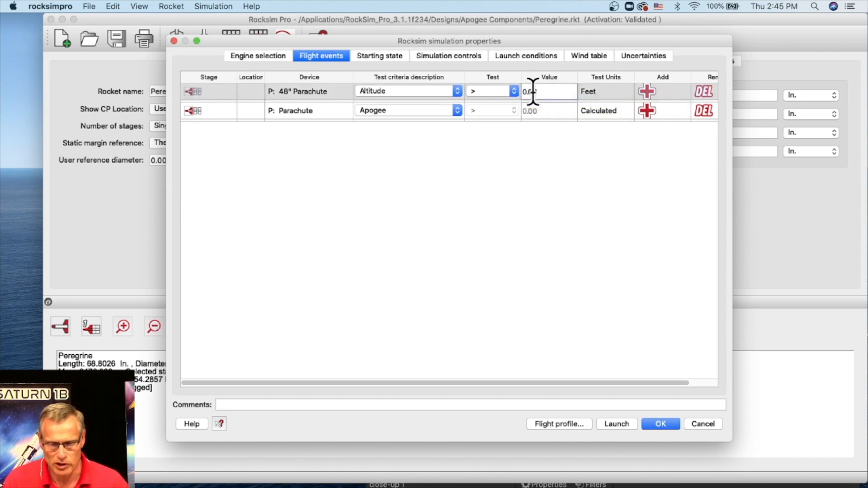
drag(549, 91, 524, 92)
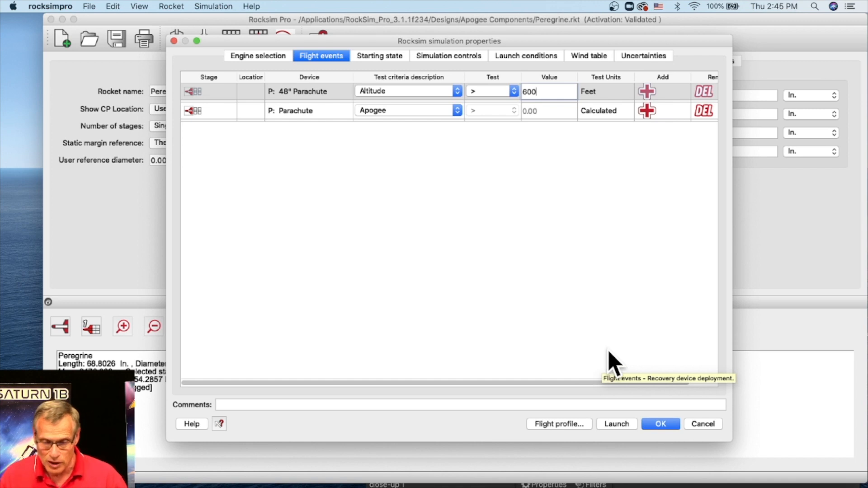
Run the 3D flight profile for this simulation and reposition and enlarge its window.
click(564, 424)
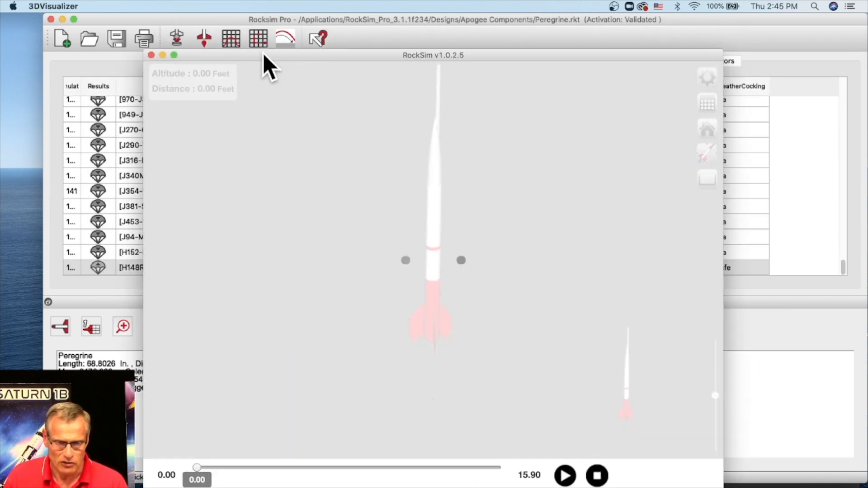
drag(264, 53, 599, 57)
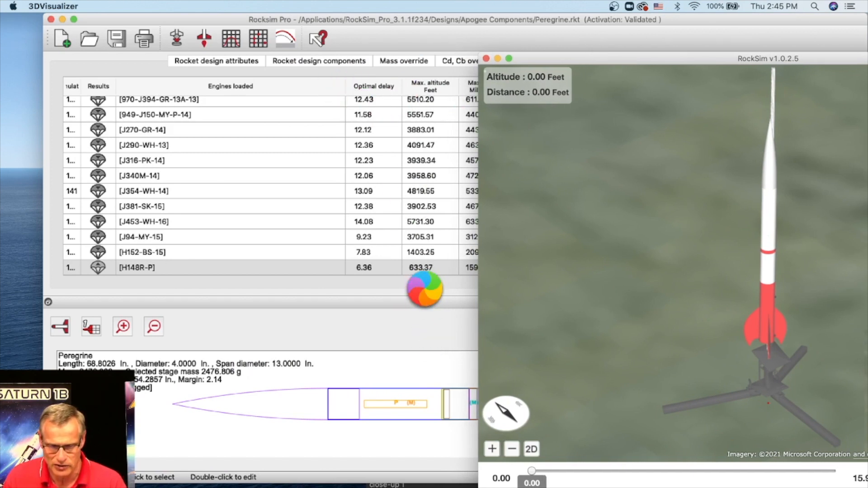
drag(555, 61, 217, 20)
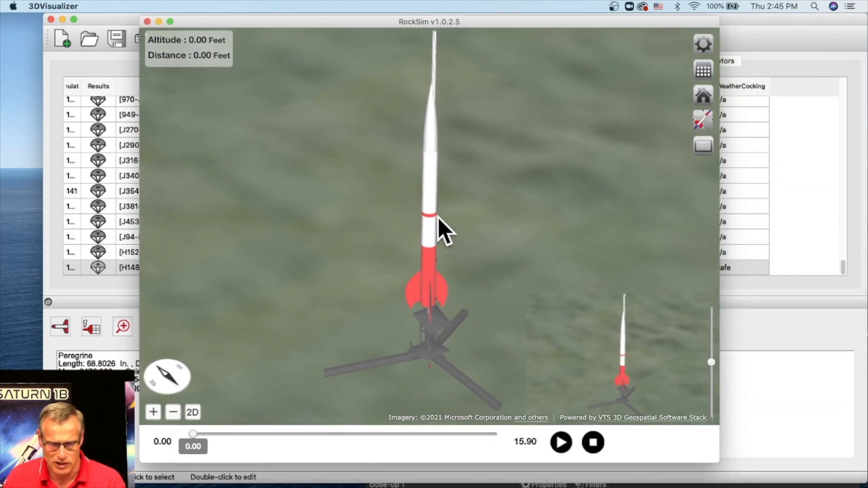
drag(452, 23, 463, 21)
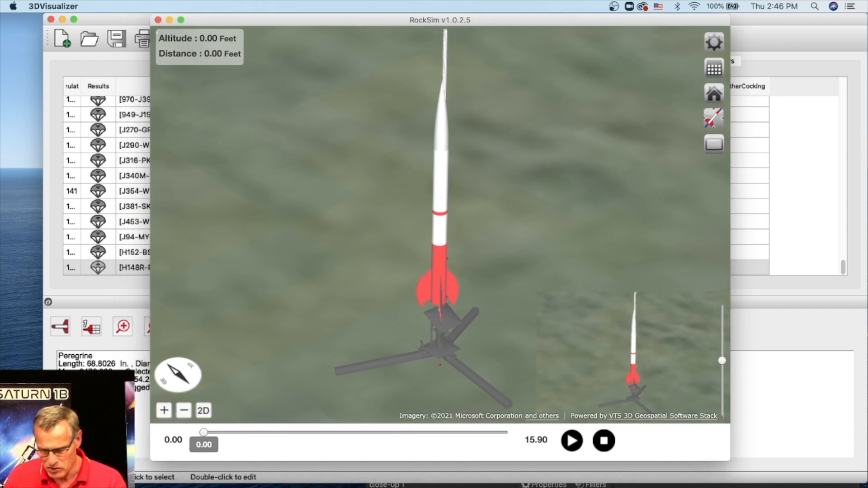
drag(724, 457, 850, 469)
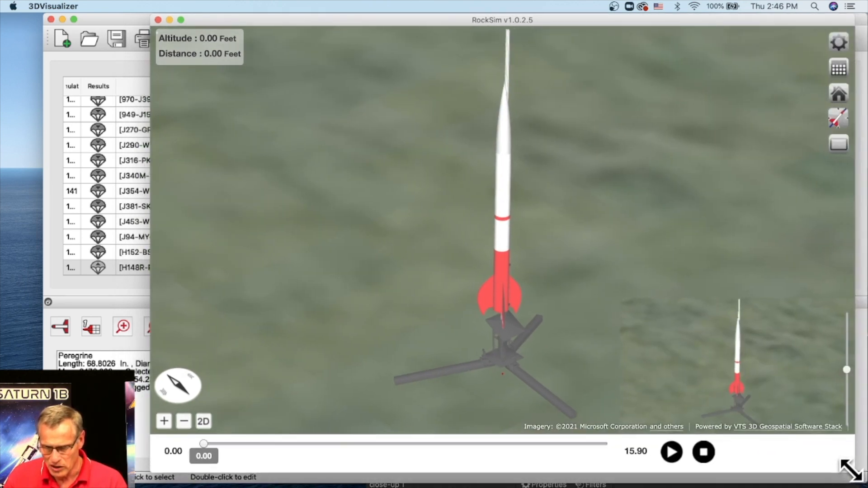
Switch the camera to the flight path view, frame the launch site, and play the flight until 9.40 seconds.
click(837, 126)
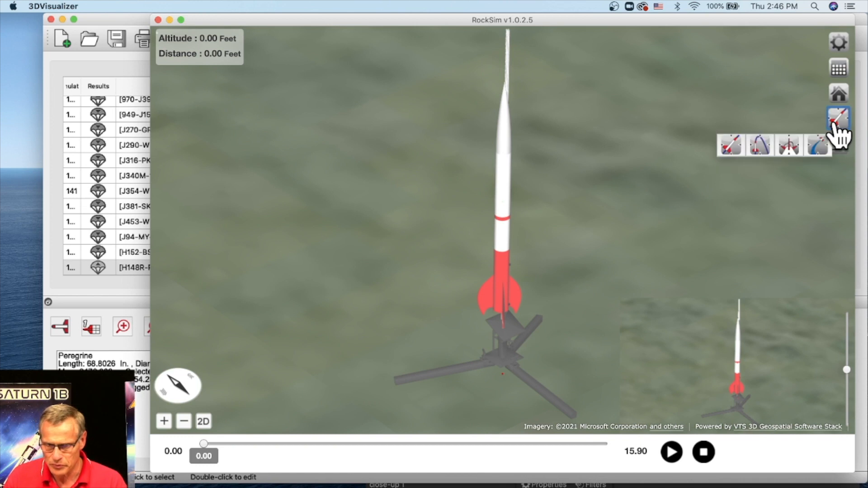
click(760, 150)
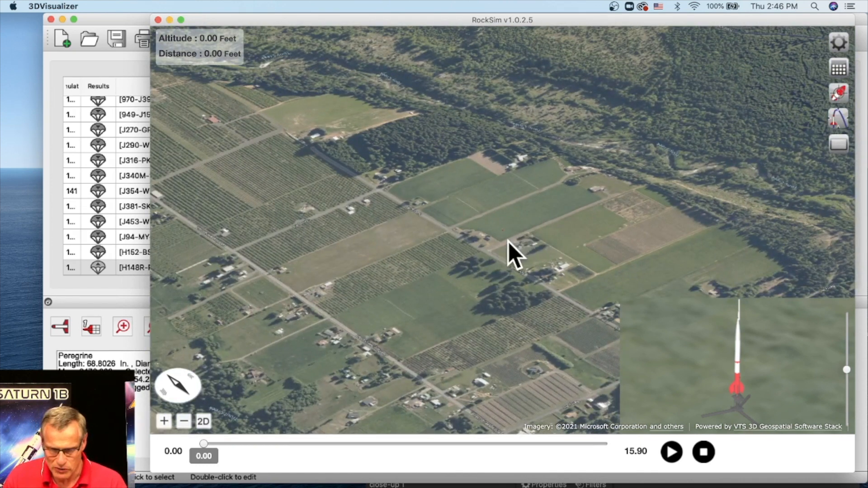
scroll(504, 242, up, 3)
drag(504, 246, 493, 292)
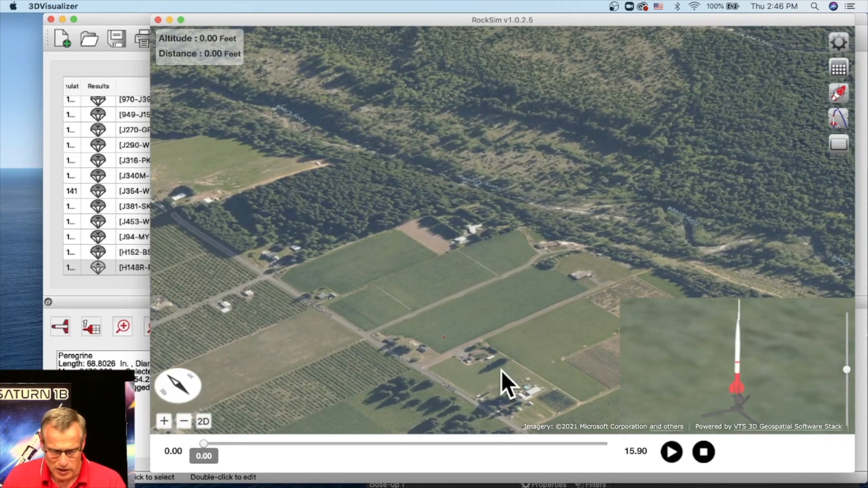
click(672, 453)
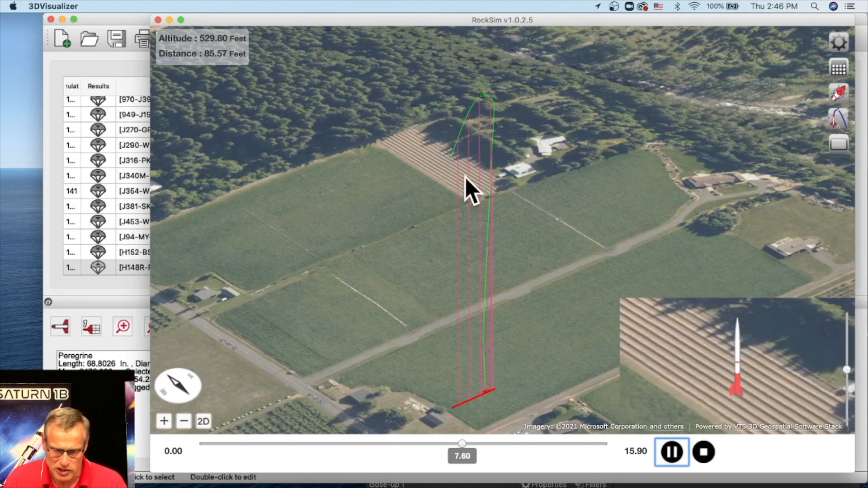
click(678, 452)
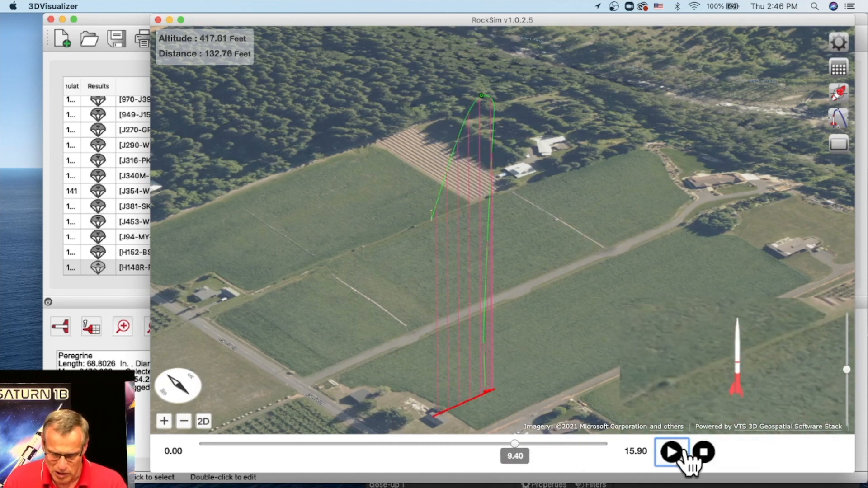
Rewind the flight to 4.20 seconds and examine the rocket and its parachute up close.
drag(515, 446, 356, 430)
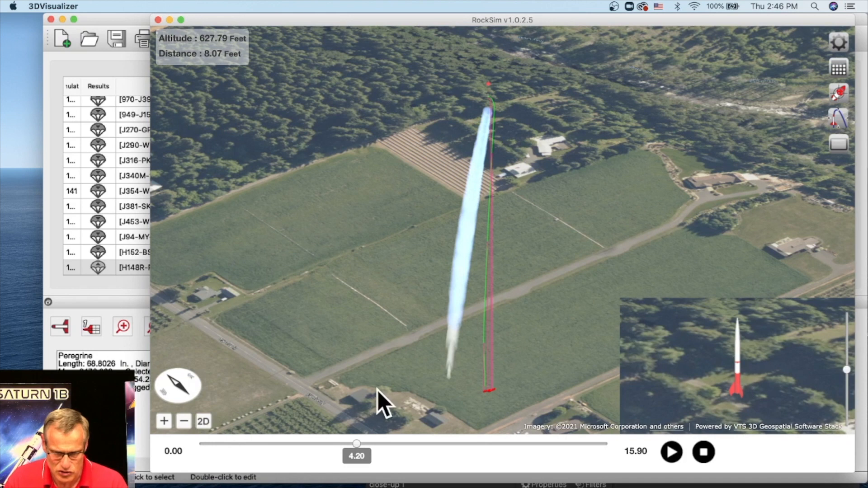
scroll(502, 124, up, 3)
mouse_move(501, 123)
mouse_down()
mouse_move(486, 140)
mouse_move(498, 194)
mouse_up()
scroll(498, 194, up, 3)
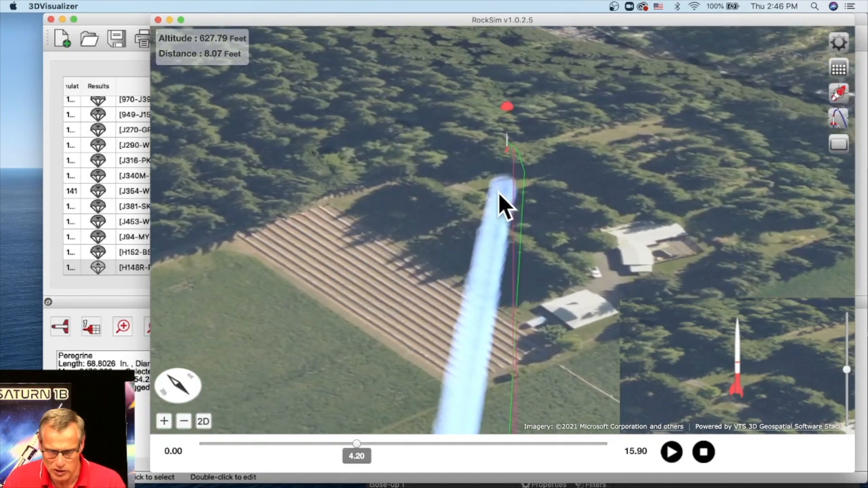
drag(516, 151, 500, 184)
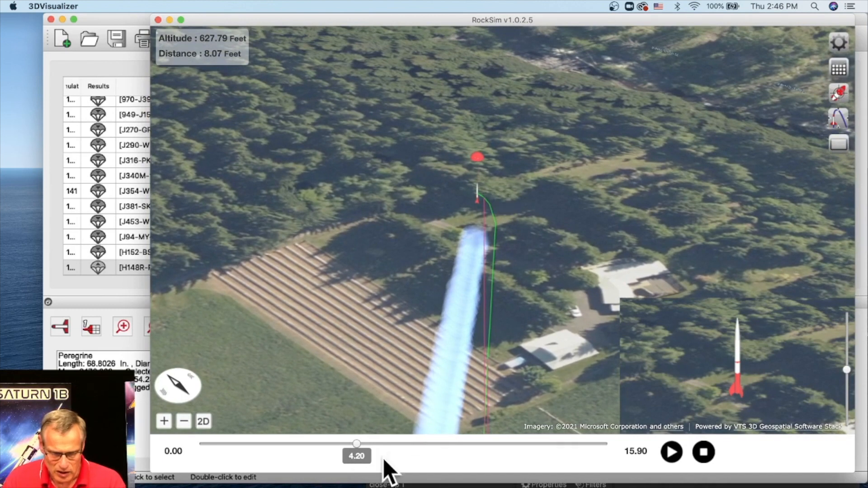
Compare the parachute deployment at 3.64 and 4.79 seconds of the flight, and close the 3D flight profile.
drag(357, 444, 339, 444)
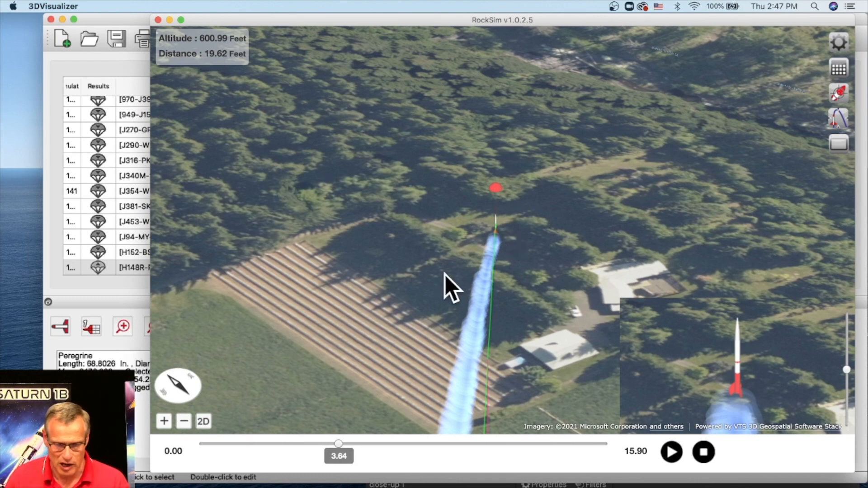
drag(342, 445, 374, 443)
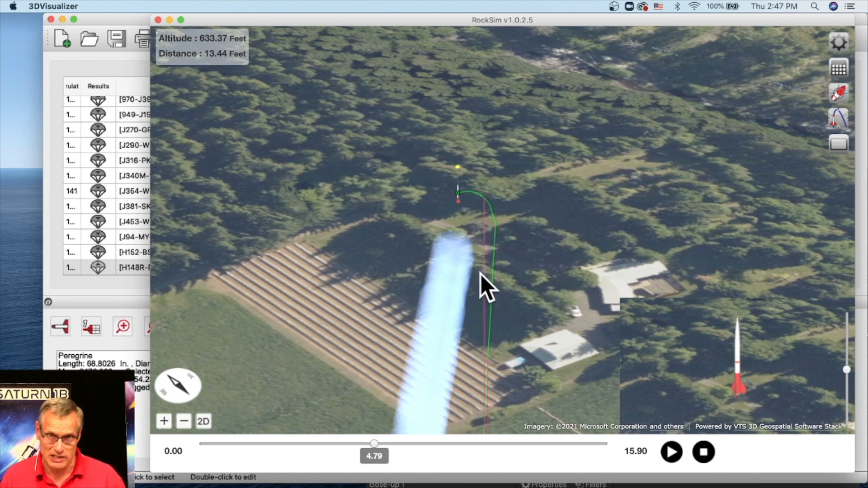
click(158, 20)
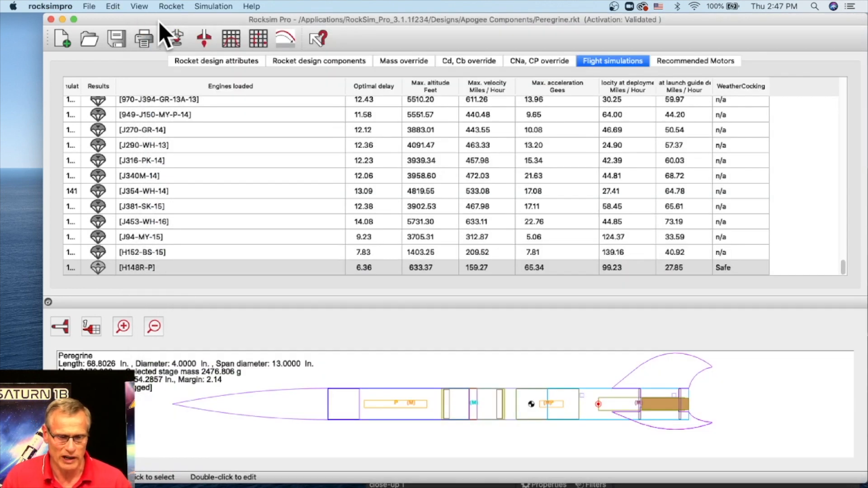
Reopen the simulation's flight events and change the 48" Parachute's deployment criterion to Apogee.
click(177, 35)
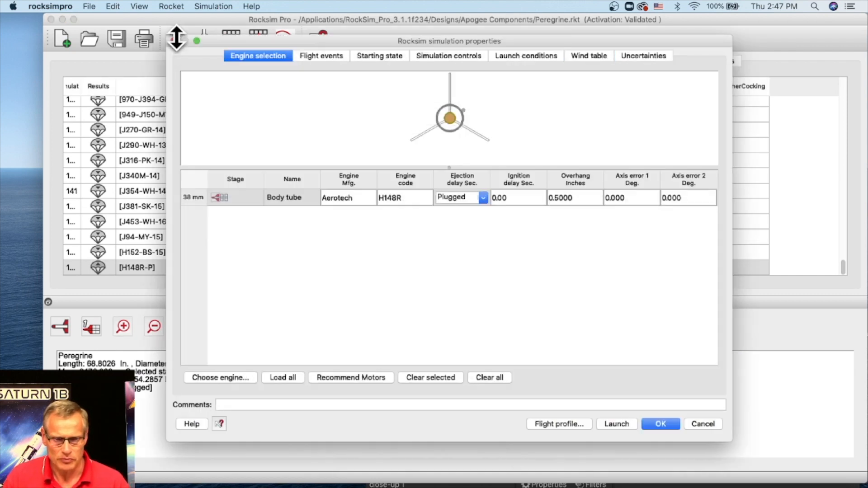
click(321, 58)
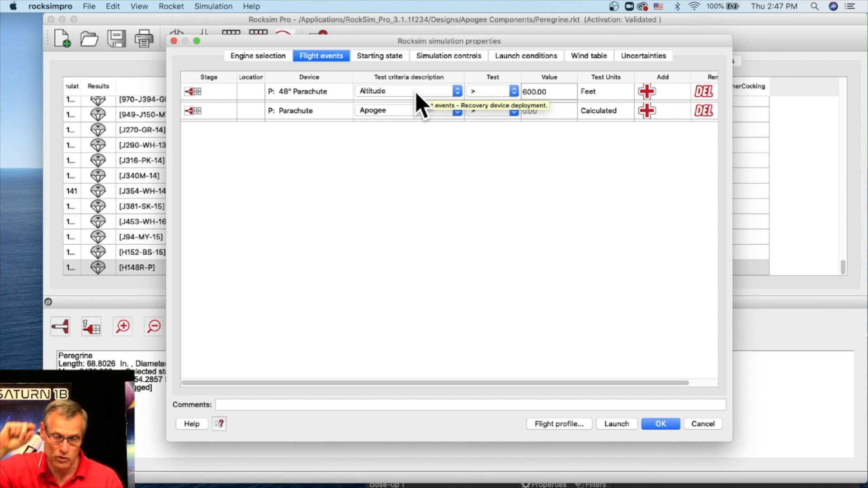
click(393, 91)
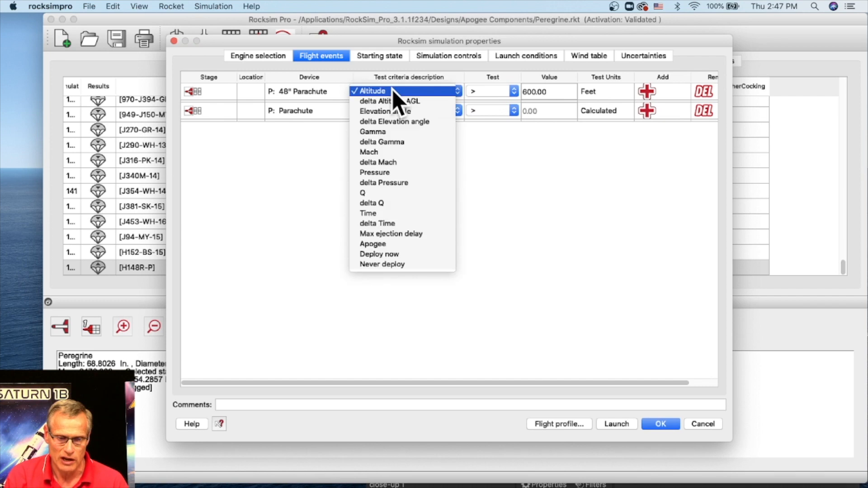
click(393, 244)
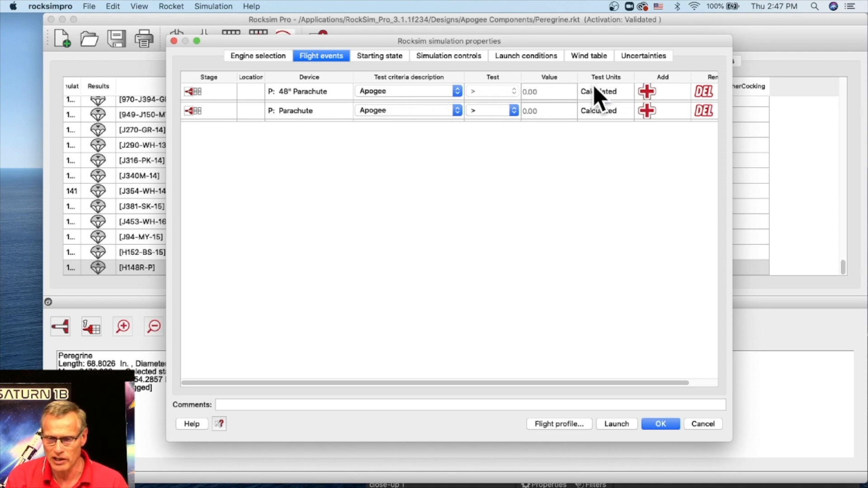
Add a second deployment criterion to the 48" Parachute: Altitude less than 600 feet.
click(647, 91)
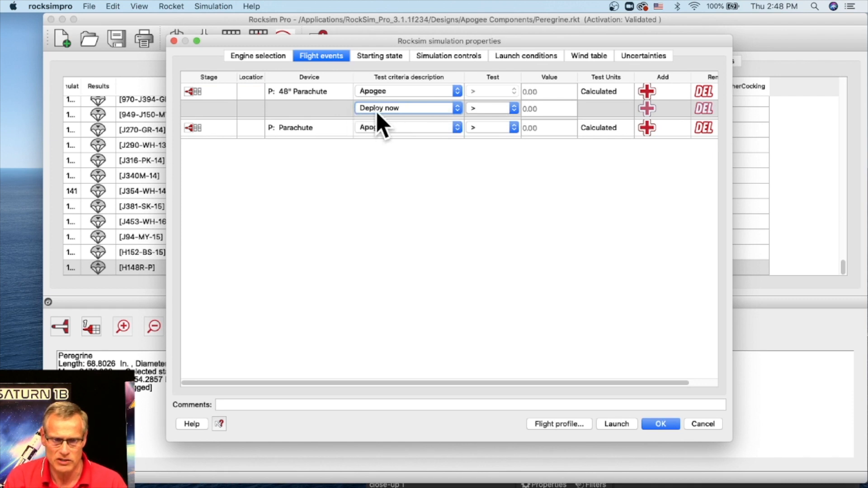
click(403, 110)
key(Escape)
click(402, 109)
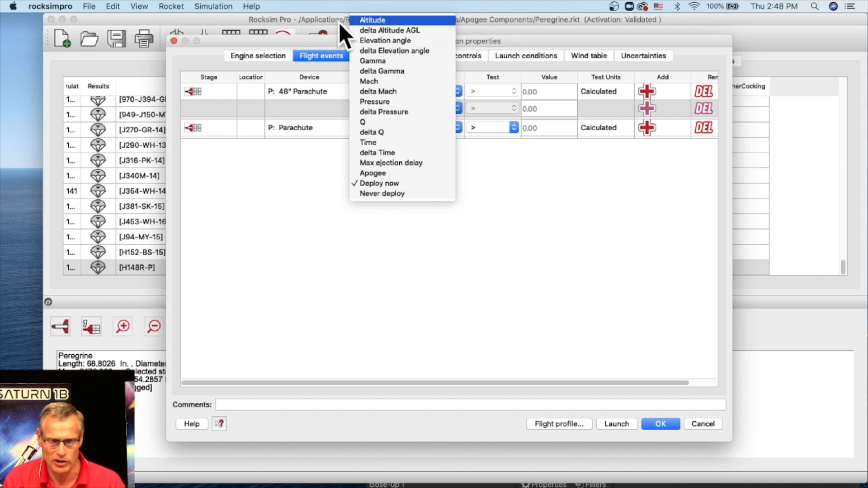
click(381, 21)
drag(540, 109, 526, 108)
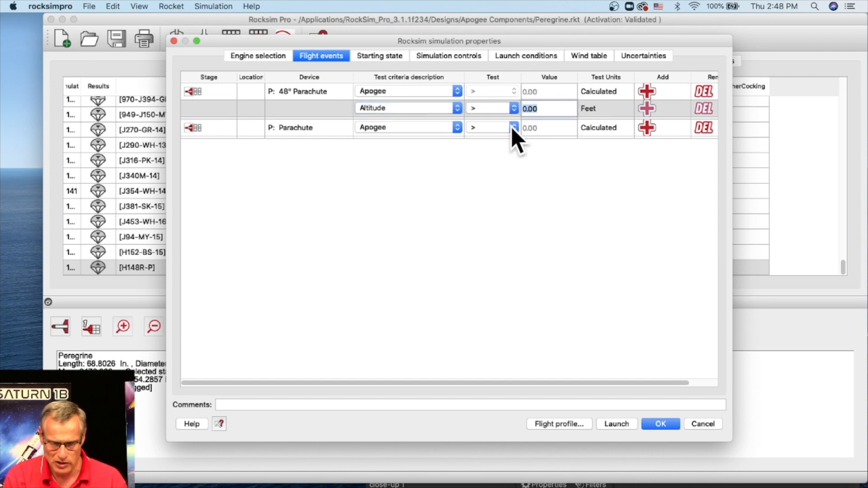
text(60)
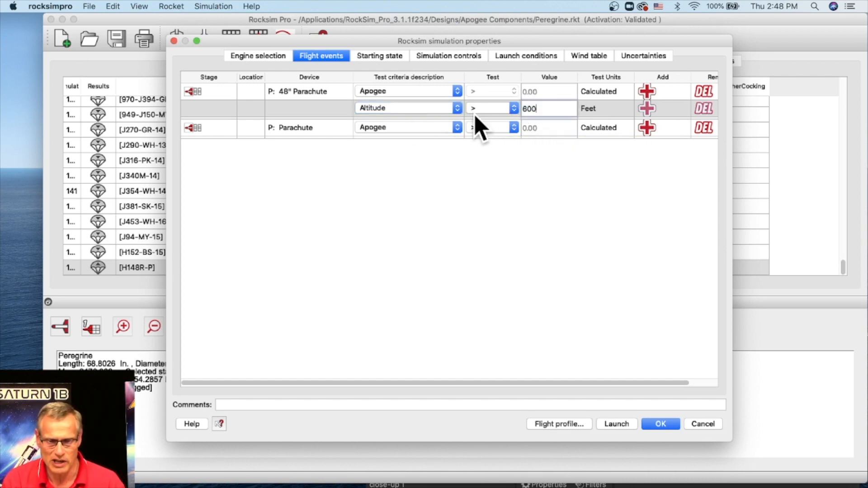
click(496, 109)
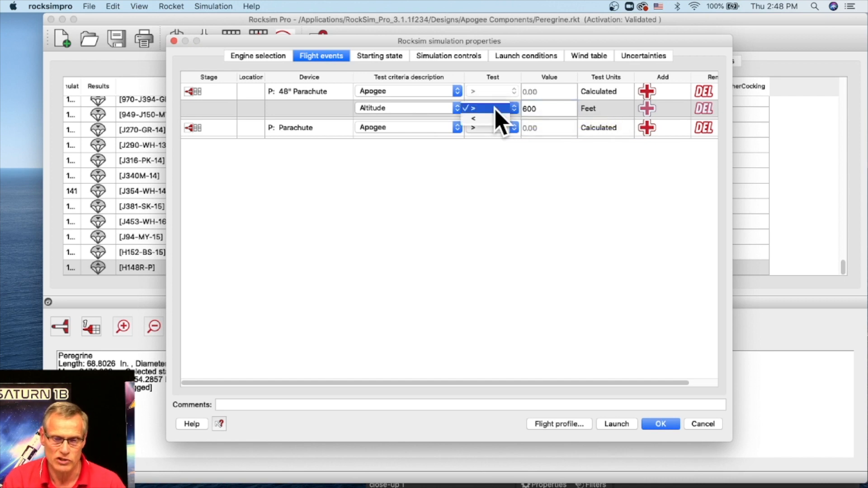
click(494, 117)
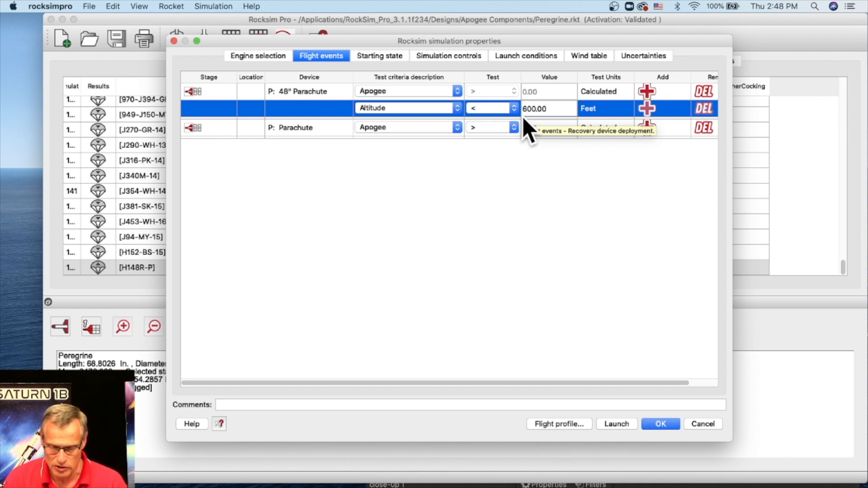
Open the 3D flight profile in the flight path camera view, play the flight through apogee into the descent, and pause it.
click(556, 424)
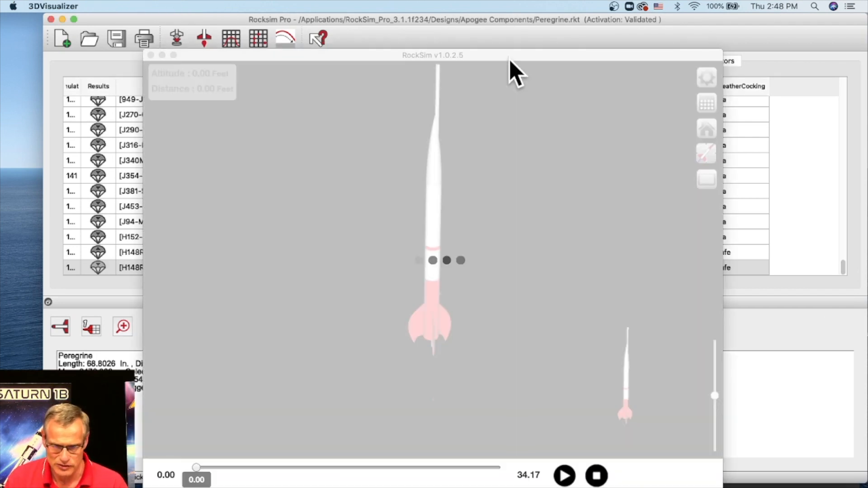
drag(509, 59, 528, 26)
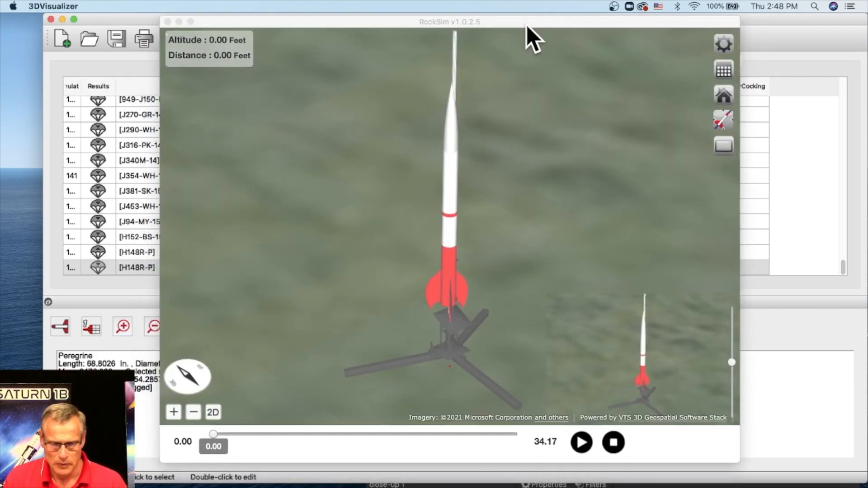
click(723, 119)
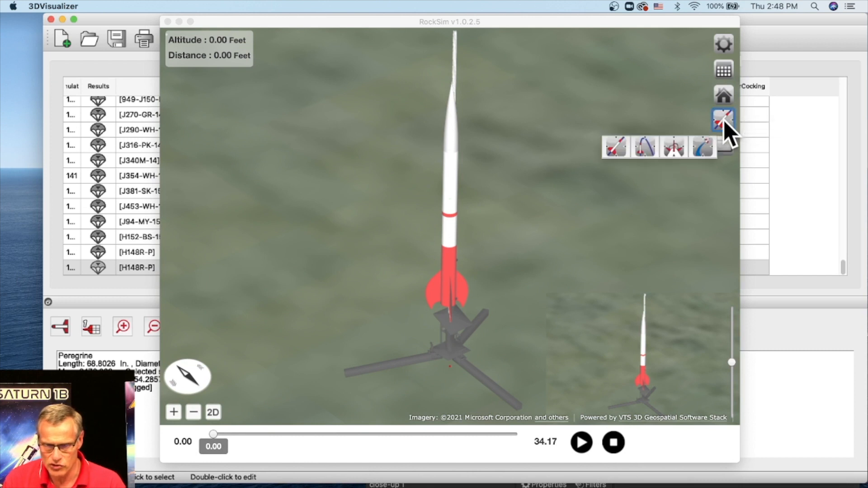
click(645, 146)
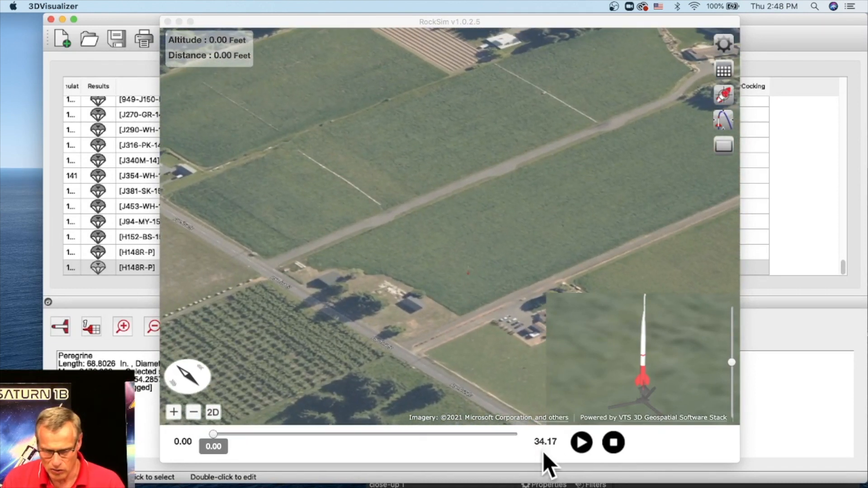
click(582, 443)
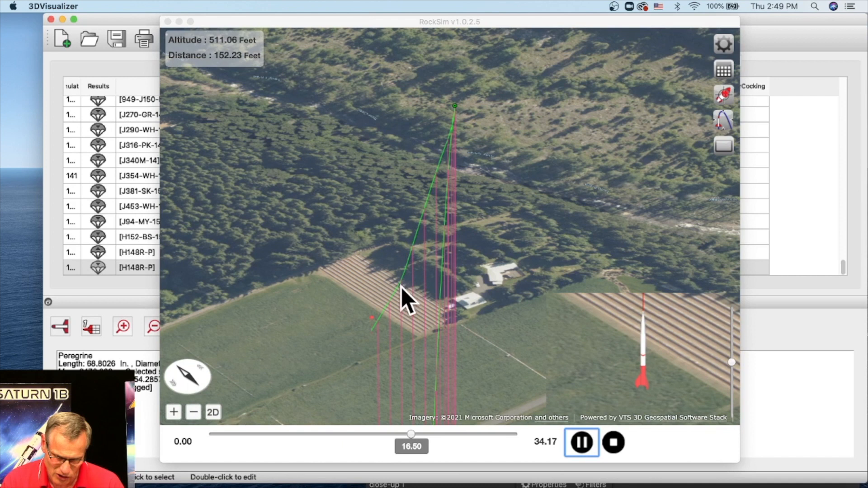
click(572, 447)
Rewind the flight to 13.00 seconds, advance it to 13.70 seconds, and examine the parachute deployment on the descent path up close.
drag(428, 436, 389, 429)
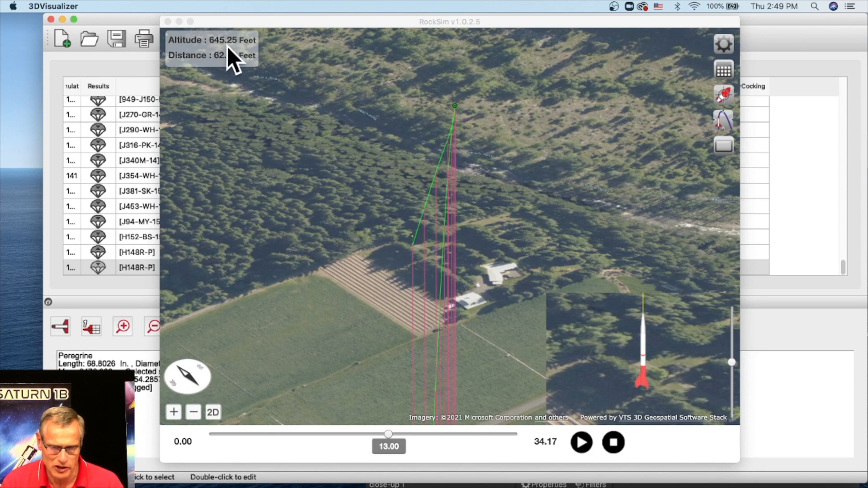
drag(387, 435, 395, 436)
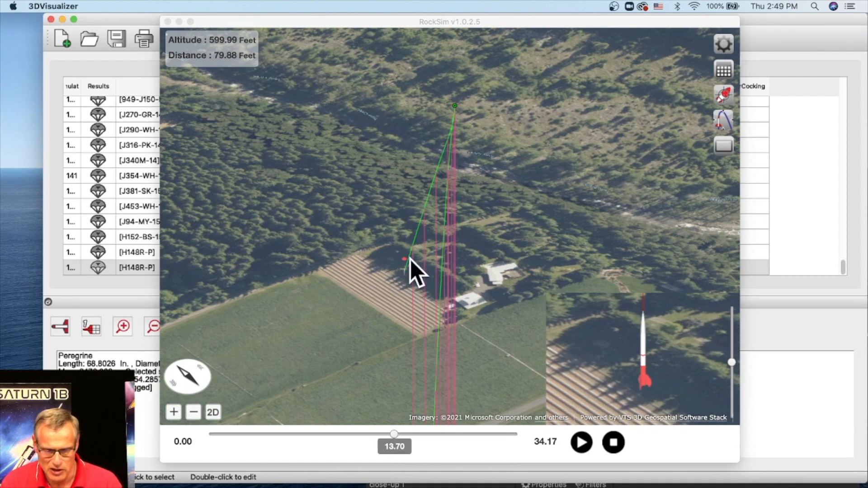
scroll(409, 277, up, 5)
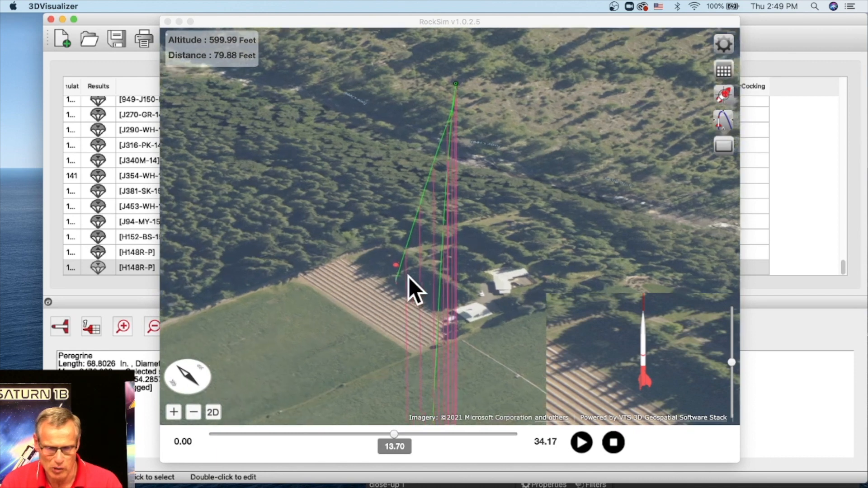
scroll(392, 298, down, 8)
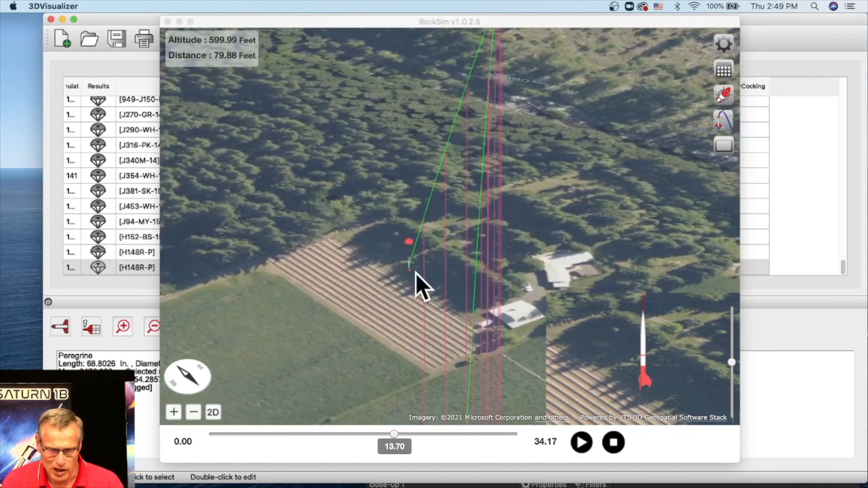
scroll(440, 253, down, 2)
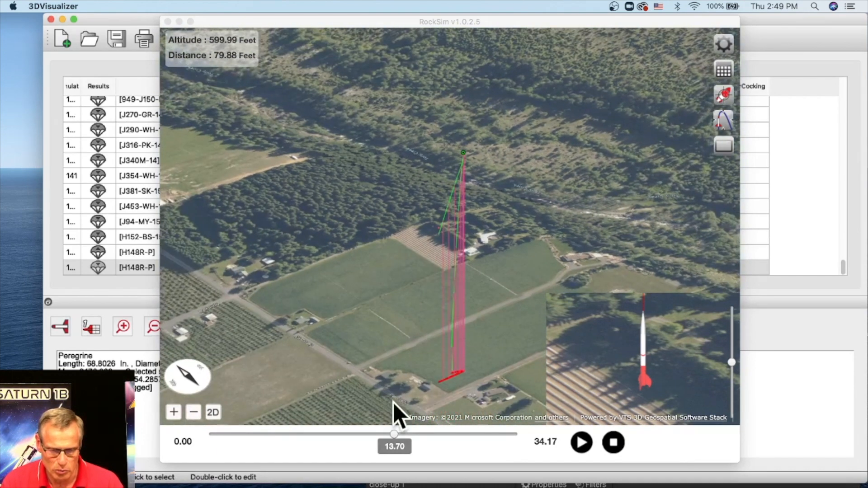
Advance the flight to its end at 34.17 seconds, examine the complete descent path, and close the 3D flight profile.
drag(395, 429, 491, 427)
drag(497, 392, 506, 323)
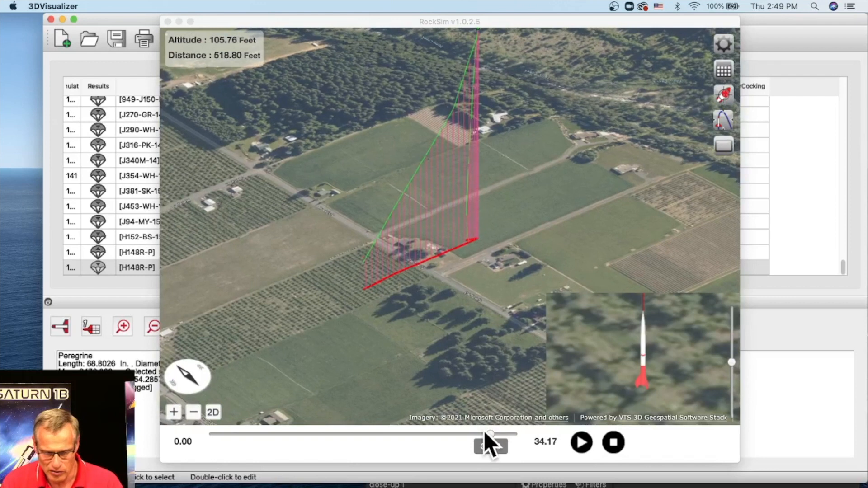
drag(489, 433, 514, 431)
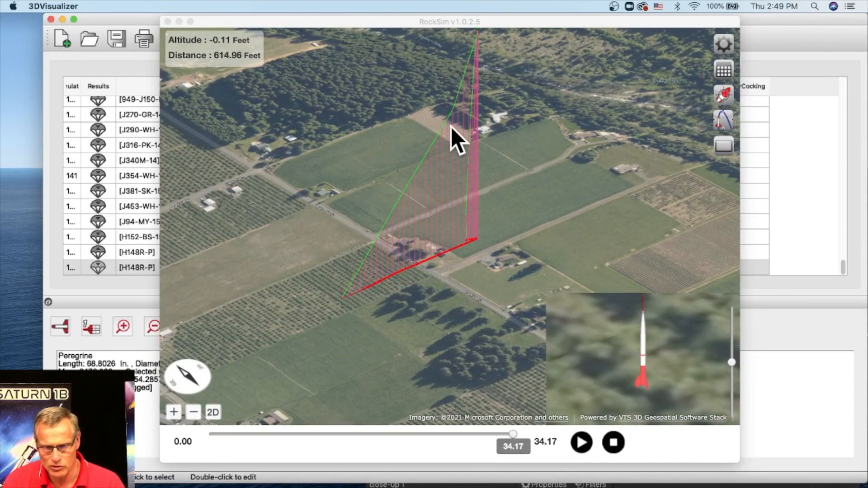
drag(478, 168, 475, 185)
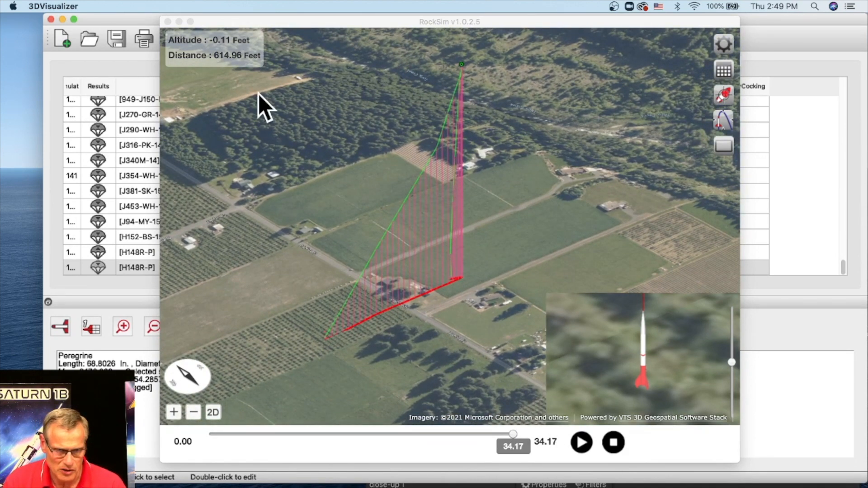
click(168, 22)
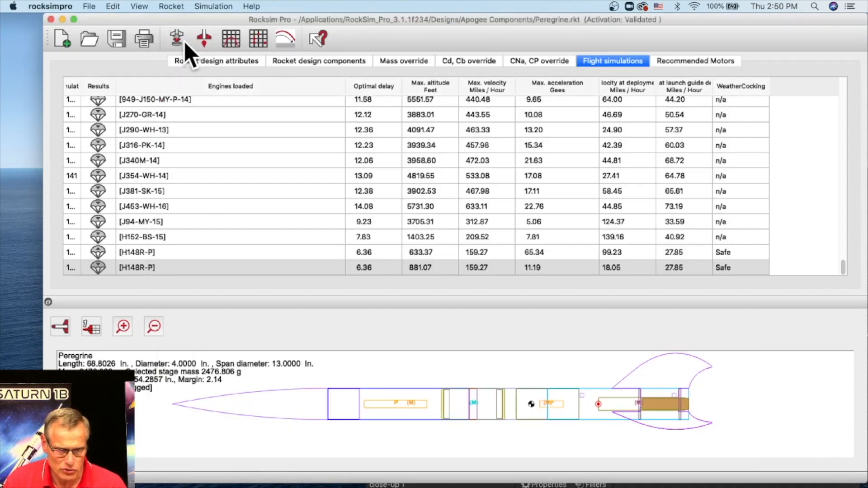
Reopen the simulation's flight events and set the 48" Parachute's altitude criterion to 300 feet.
click(176, 38)
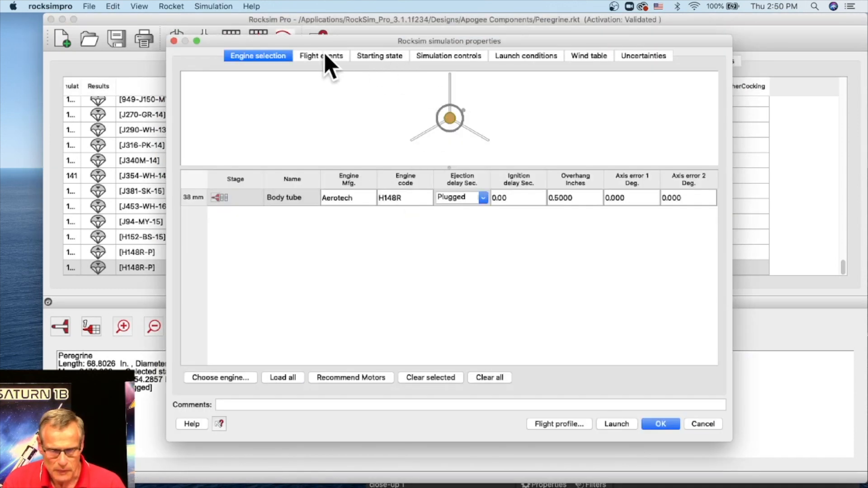
click(313, 56)
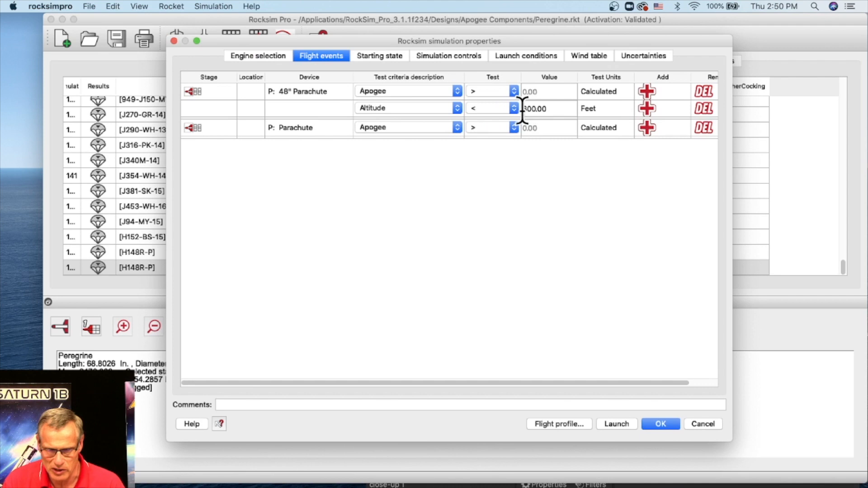
click(548, 109)
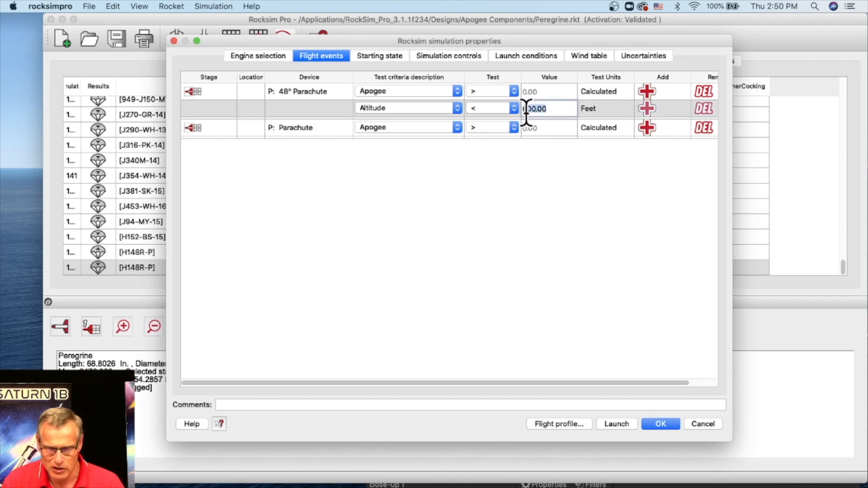
text(300)
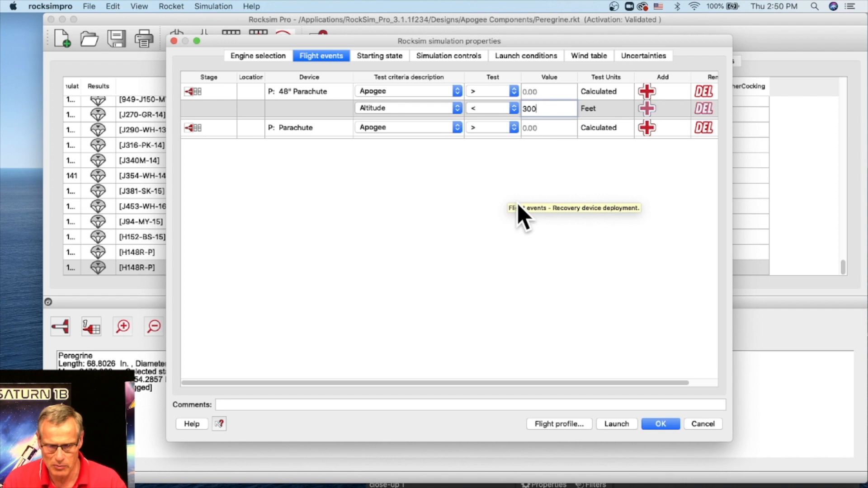
key(Return)
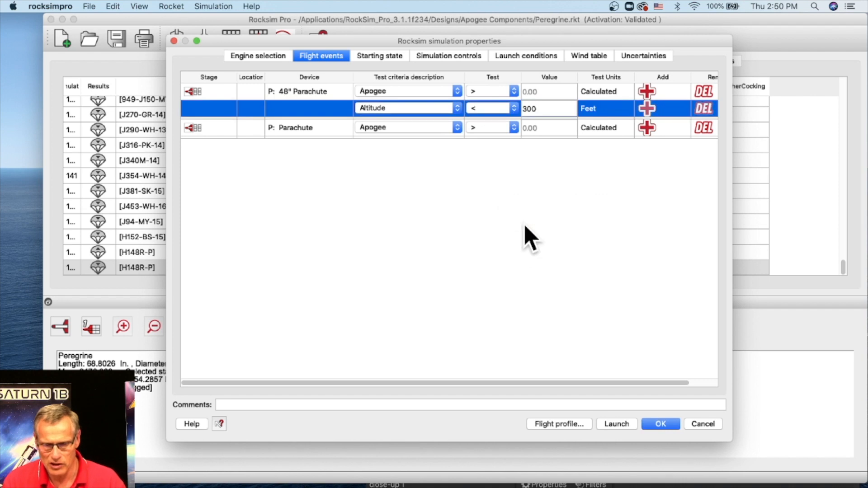
Open the 3D flight profile for the revised events, widen its window, and switch the camera to the flight path view.
click(567, 424)
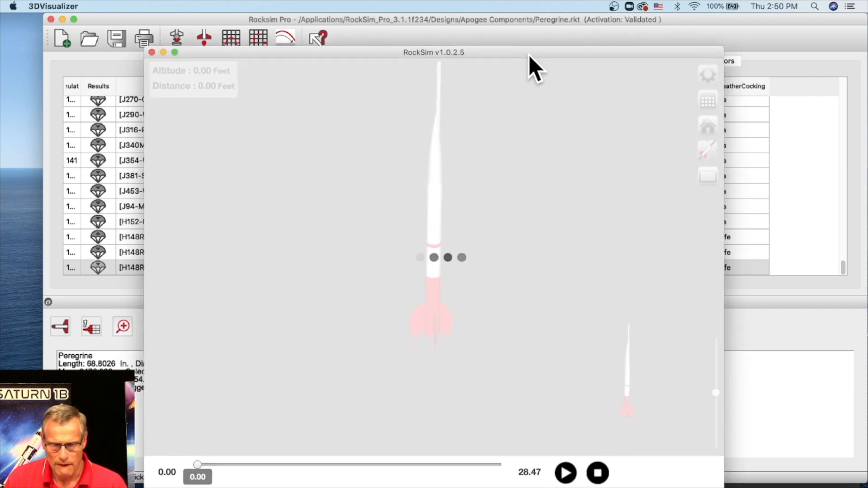
drag(528, 55, 522, 23)
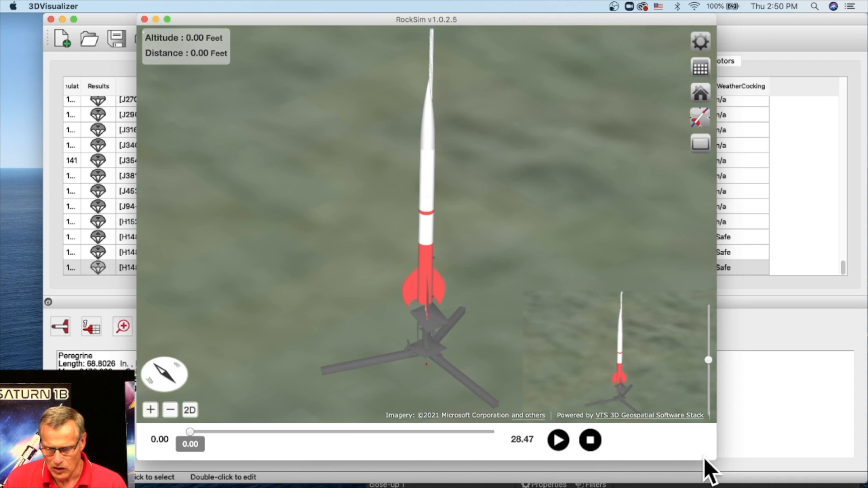
drag(717, 458, 848, 458)
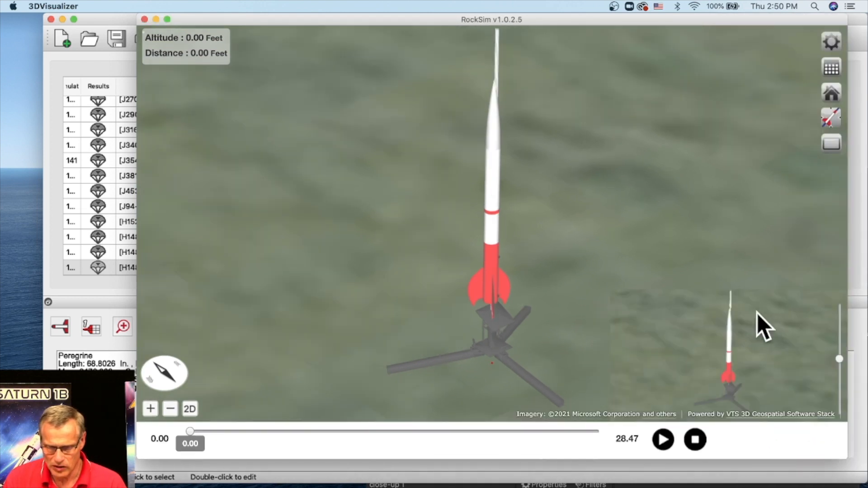
click(830, 121)
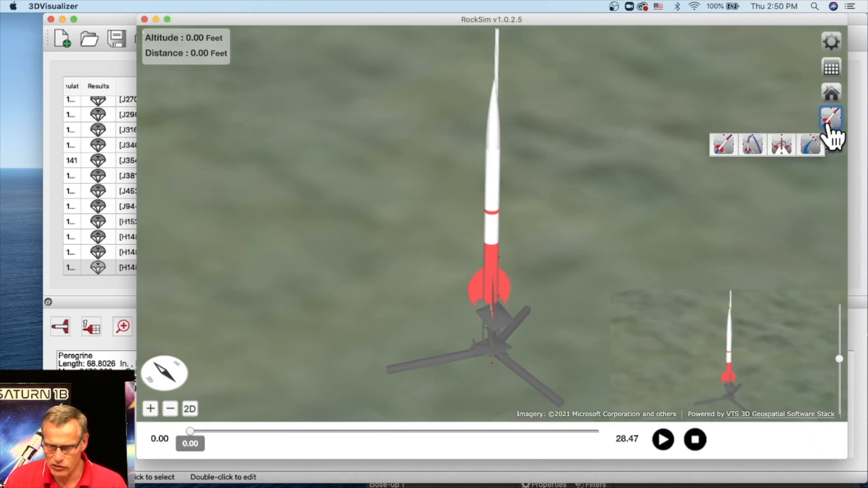
click(755, 150)
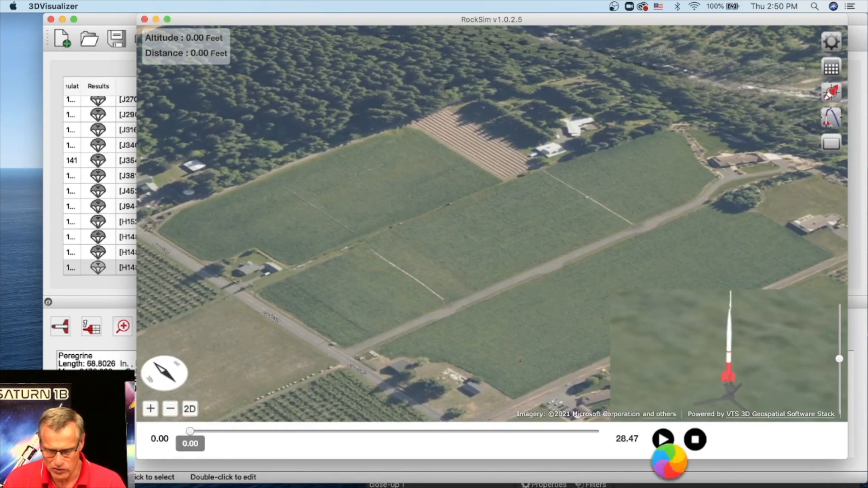
Play the flight until 12.50 seconds and examine the rocket and its deployed parachute up close.
click(666, 446)
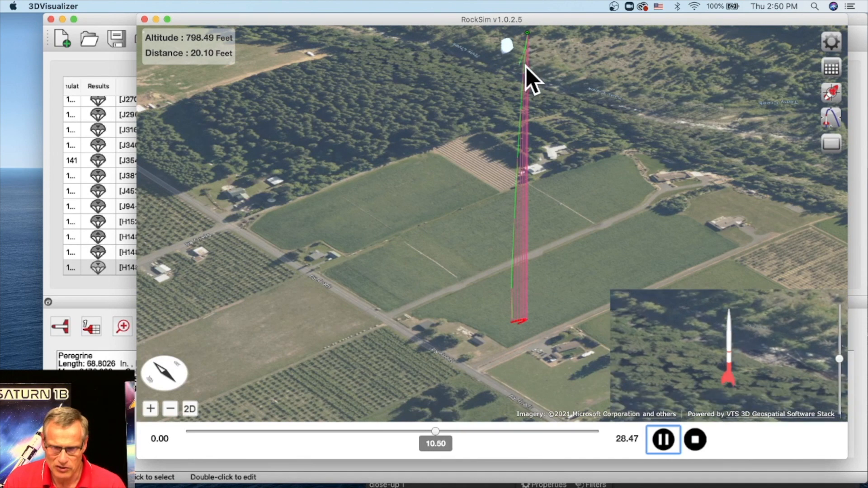
click(664, 439)
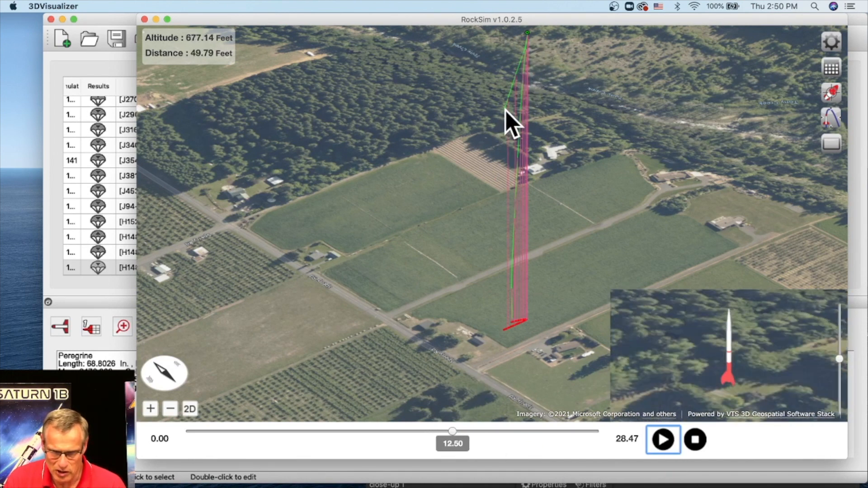
scroll(505, 110, up, 5)
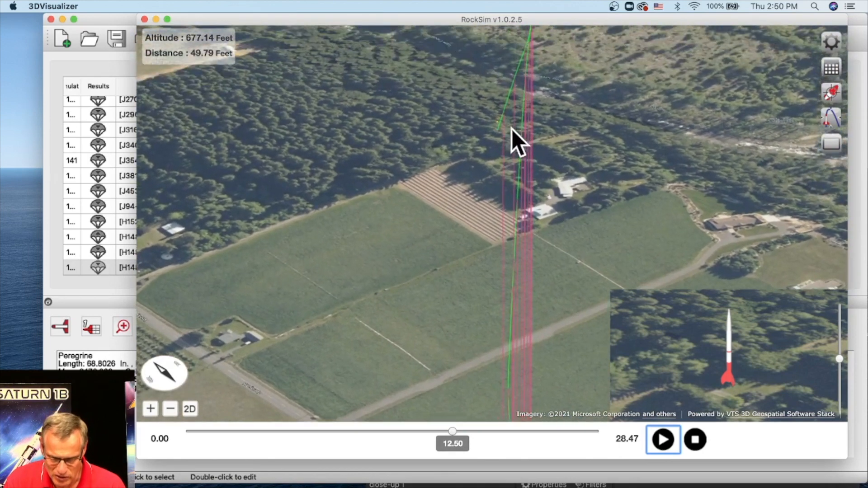
scroll(481, 184, up, 5)
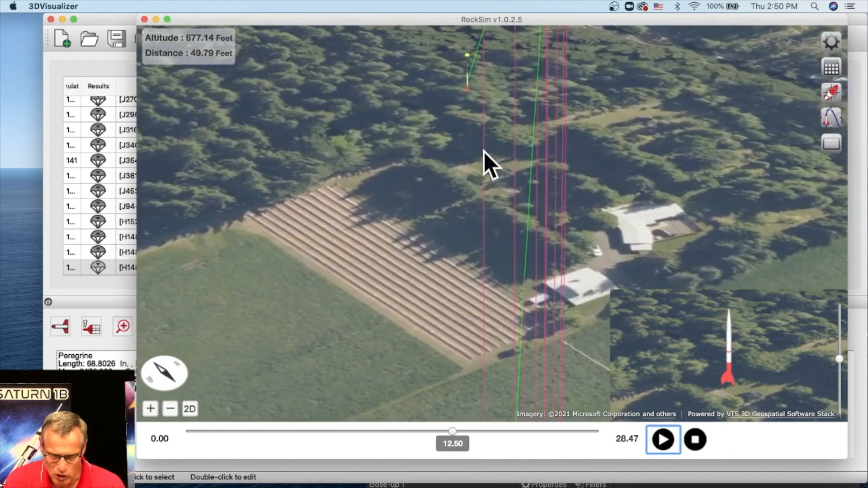
drag(483, 151, 484, 164)
drag(487, 161, 487, 157)
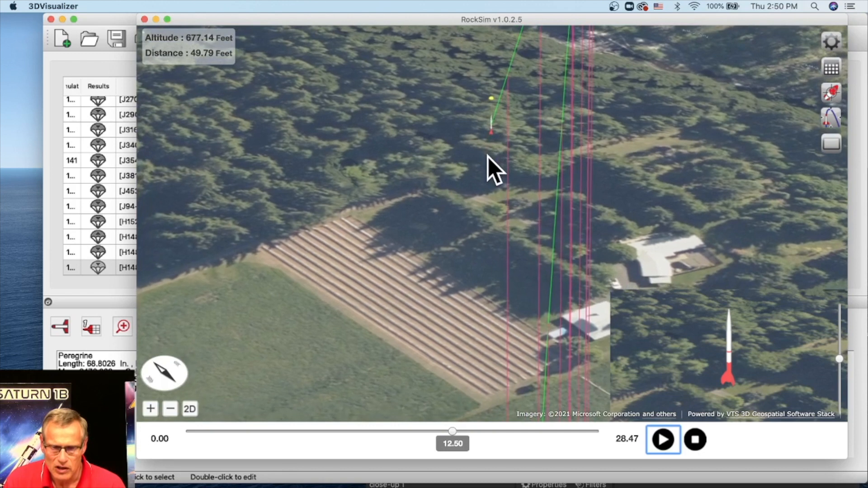
scroll(488, 157, down, 5)
scroll(488, 157, down, 3)
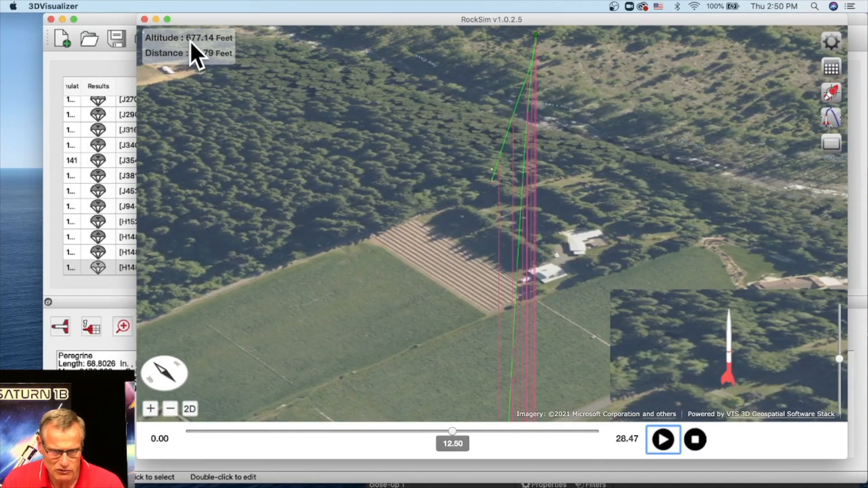
Advance the flight to 17.50 seconds and on to its end at 28.47 seconds, examining the lower descent path.
drag(454, 433, 496, 427)
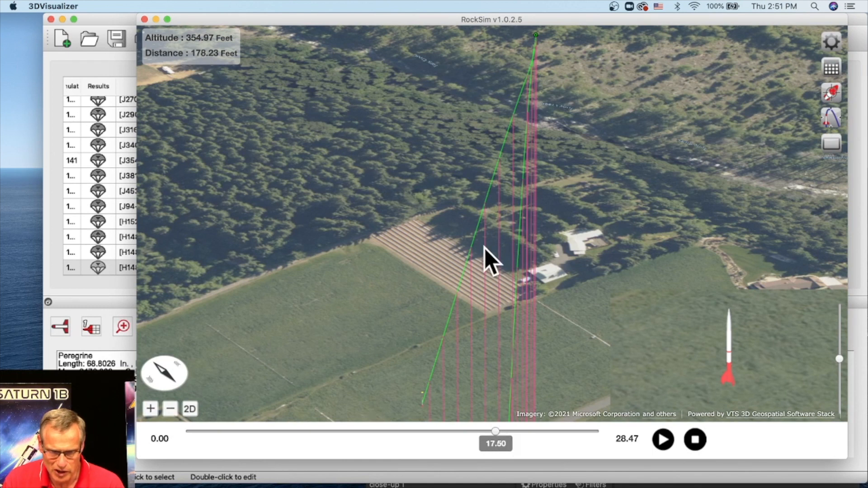
drag(488, 259, 501, 167)
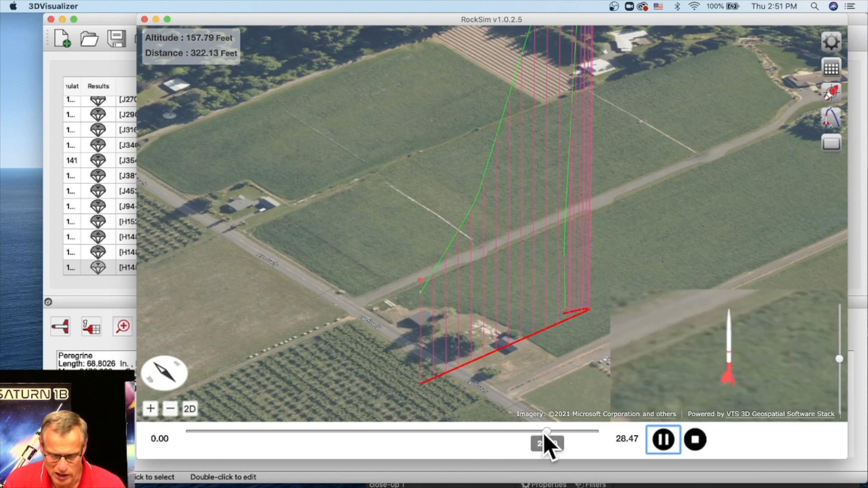
drag(546, 433, 596, 429)
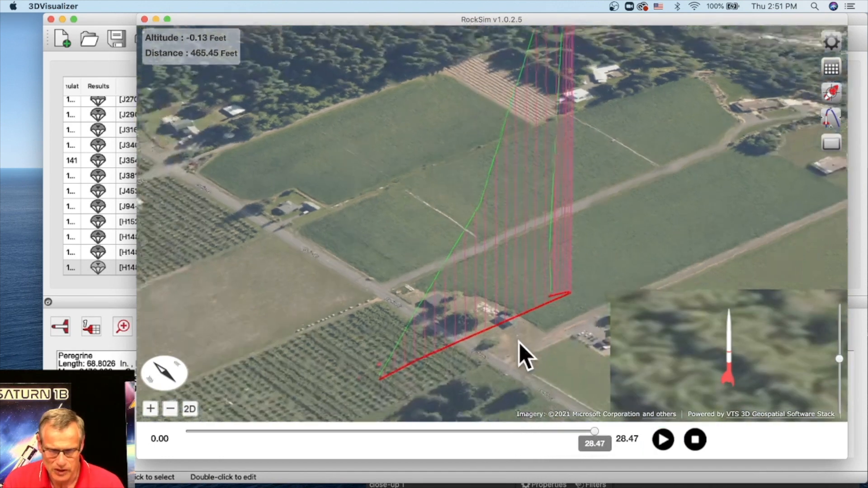